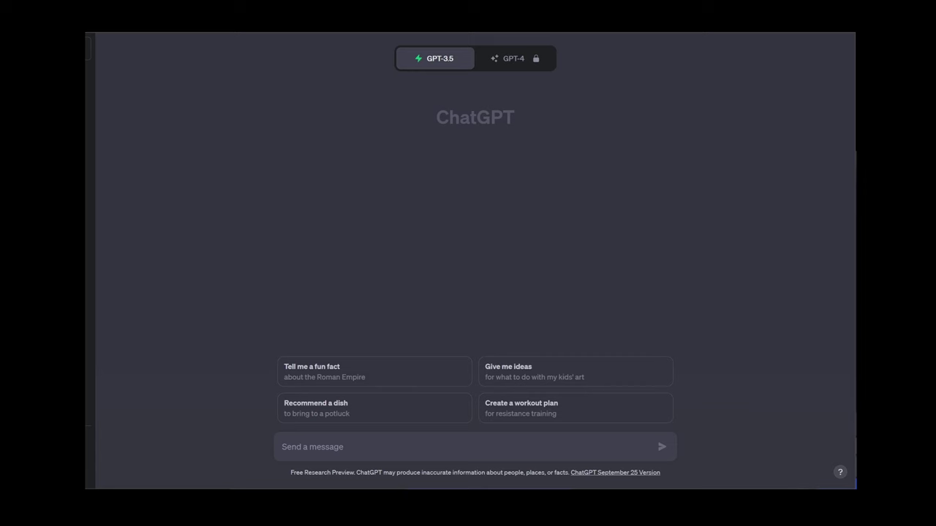
Send ChatGPT a prompt for an ironic pop song about a couple who flee to Mars without cheese
{"action": "type", "text": "write an "}
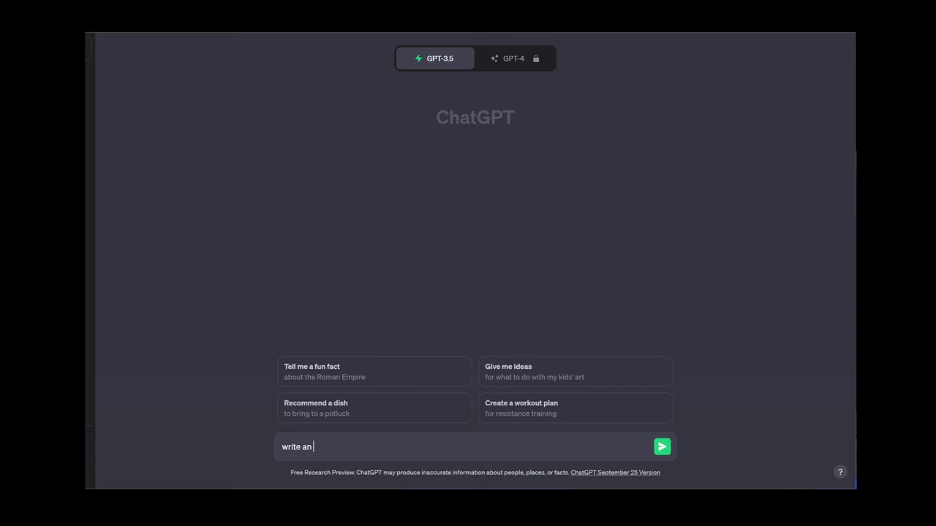
{"action": "type", "text": "ironic pop song telling the story of a young c"}
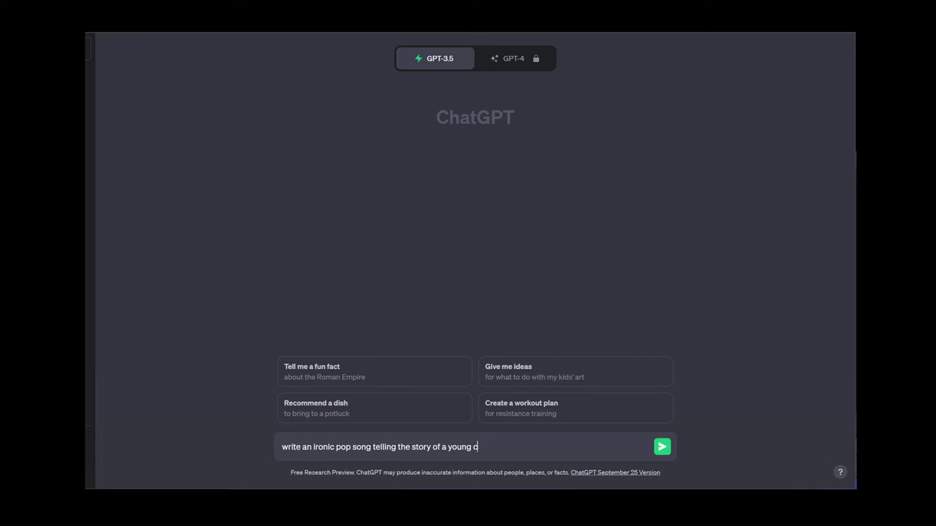
{"action": "type", "text": "ouple that decide to travel to colonize mar"}
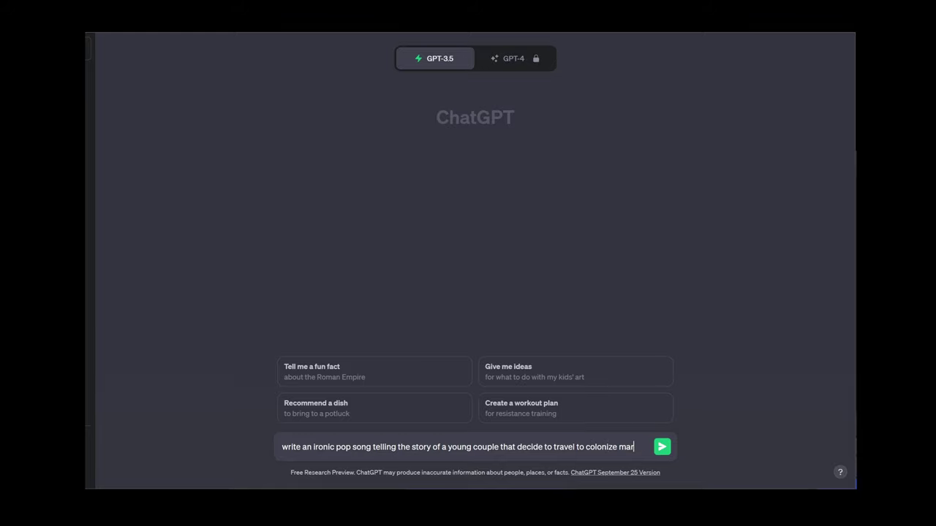
{"action": "type", "text": "s to escape the"}
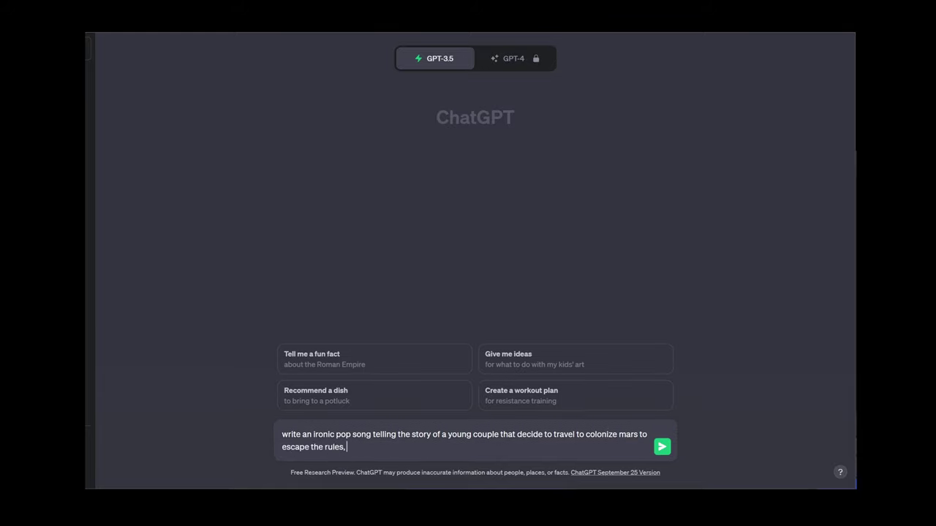
{"action": "type", "text": " rules, bureaucracies and wars on earth"}
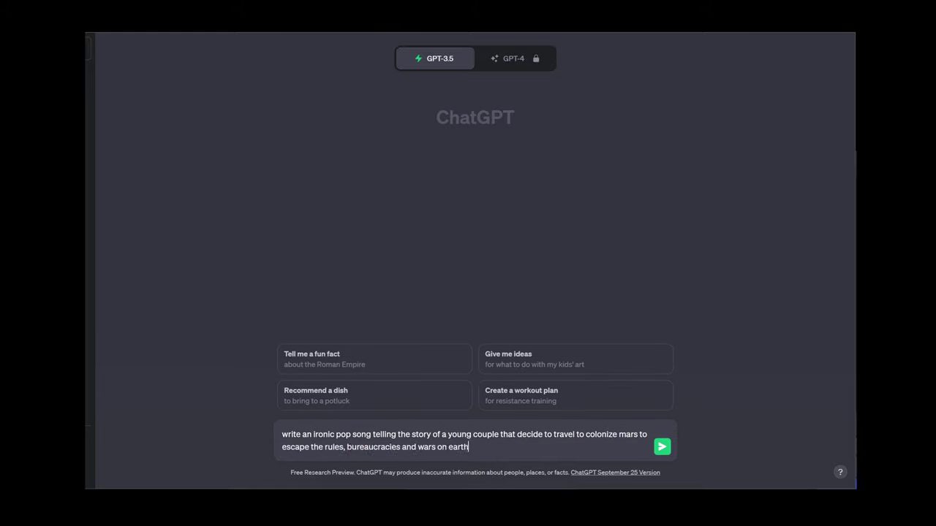
{"action": "type", "text": ", but when they arrive they realize that they for"}
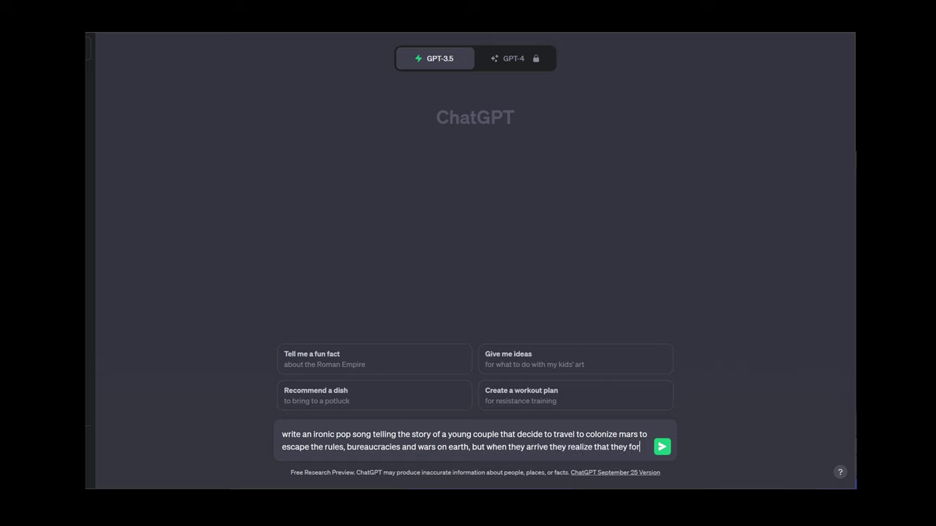
{"action": "type", "text": "got to bring towels.."}
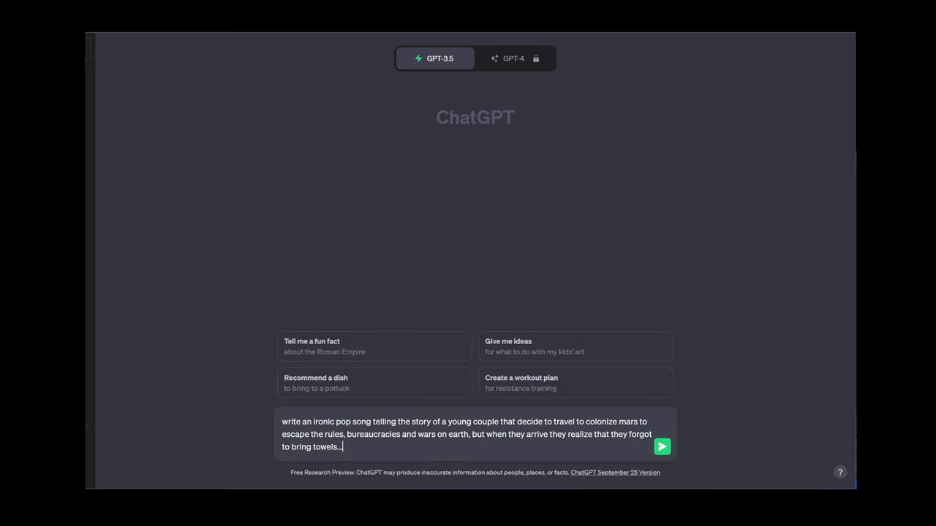
{"action": "key", "text": "BackSpace"}
{"action": "key", "text": "BackSpace"}
{"action": "key", "text": "BackSpace"}
{"action": "key", "text": "BackSpace"}
{"action": "key", "text": "BackSpace"}
{"action": "key", "text": "BackSpace"}
{"action": "key", "text": "BackSpace"}
{"action": "key", "text": "BackSpace"}
{"action": "type", "text": "cheese and spend the rest of their live"}
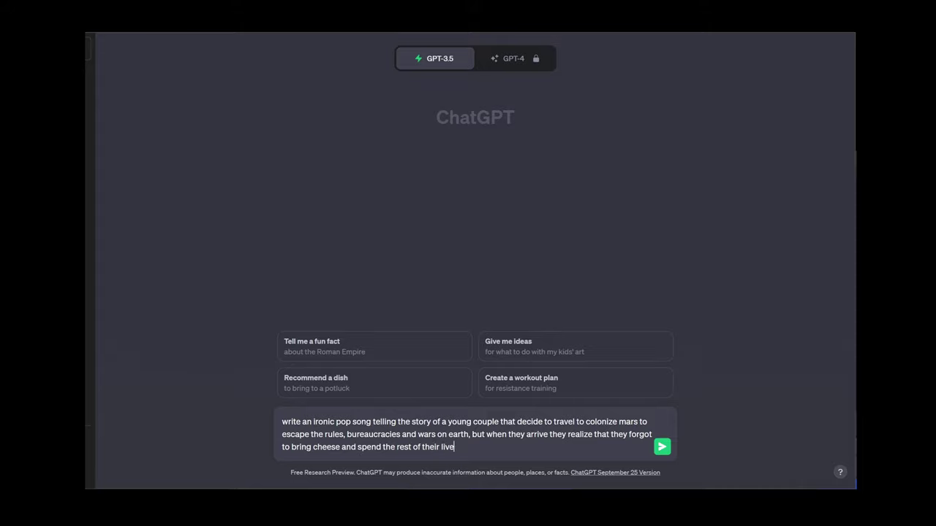
{"action": "type", "text": "s dreaming about tasting cheese again."}
{"action": "key", "text": "Return"}
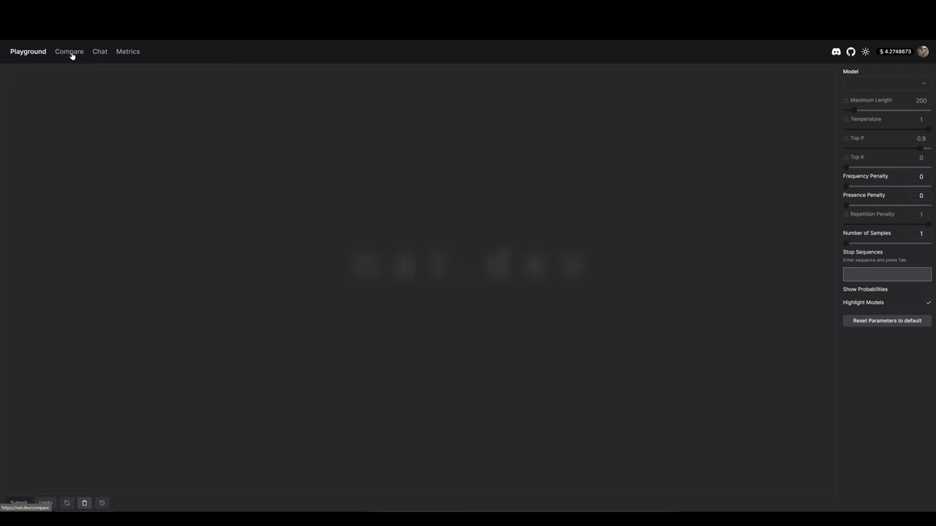
Paste the song prompt into nat.dev Compare and enable gpt-4 from the 'gpt-' filtered list
{"action": "left_click", "coordinate": [70, 52]}
{"action": "type", "text": "write an ironic pop song telling the story of a young couple that decide to travel to colonize mars to escape the rules, bureaucracies and wars on earth, but when they arrive they realize that they forgot to bring cheese and spend the rest of their lives dreaming about tasting cheese again."}
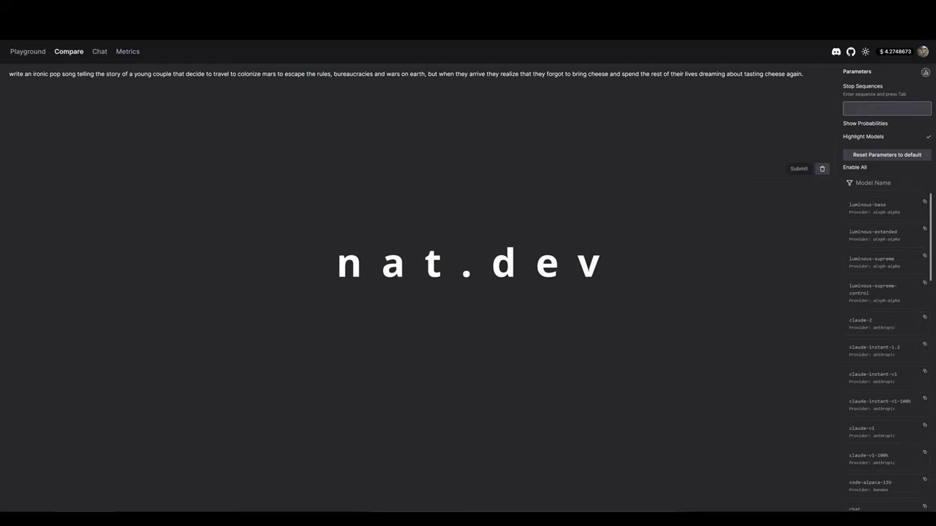
{"action": "left_click", "coordinate": [873, 183]}
{"action": "type", "text": "gpt-"}
{"action": "left_click", "coordinate": [862, 284]}
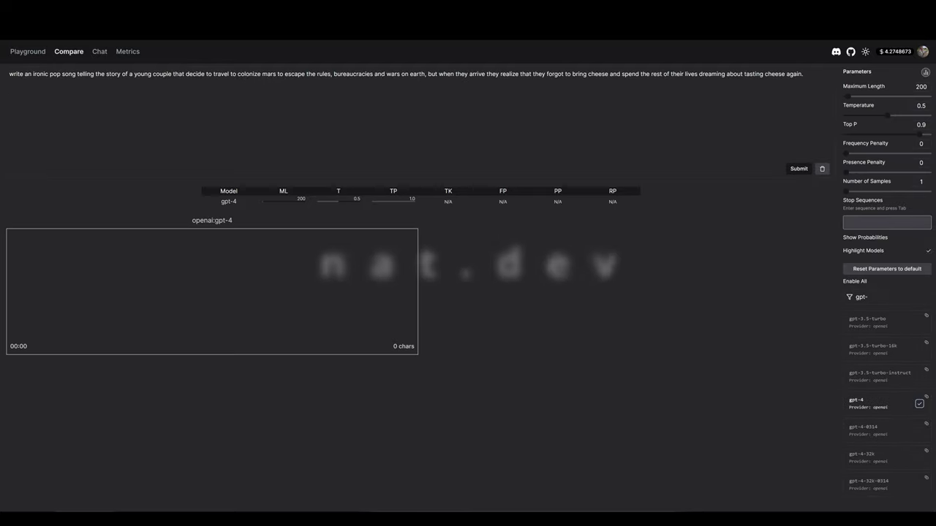
Duplicate gpt-4 until eight instances run, and set temperature to 0.9
{"action": "left_click", "coordinate": [926, 397]}
{"action": "left_click", "coordinate": [926, 397]}
{"action": "left_click", "coordinate": [925, 397]}
{"action": "left_click", "coordinate": [925, 397]}
{"action": "left_click", "coordinate": [925, 397]}
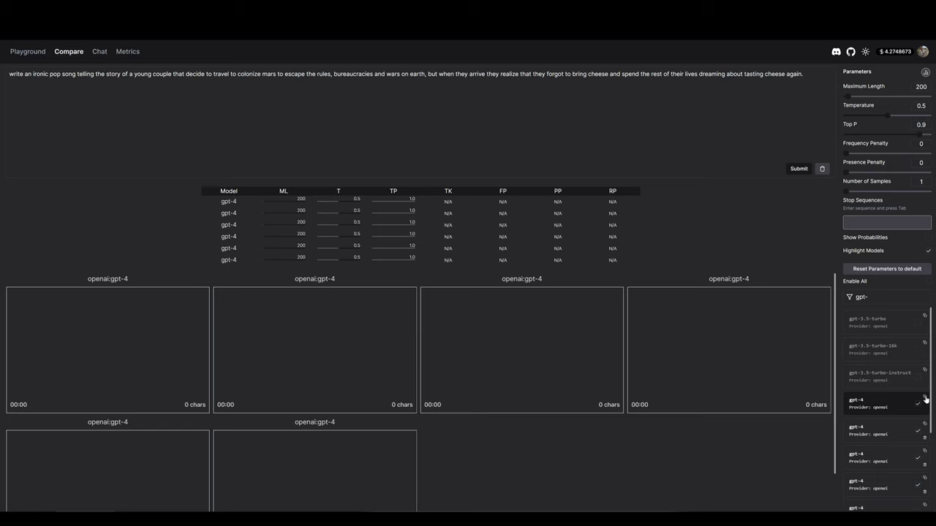
{"action": "left_click", "coordinate": [926, 397]}
{"action": "left_click", "coordinate": [925, 397]}
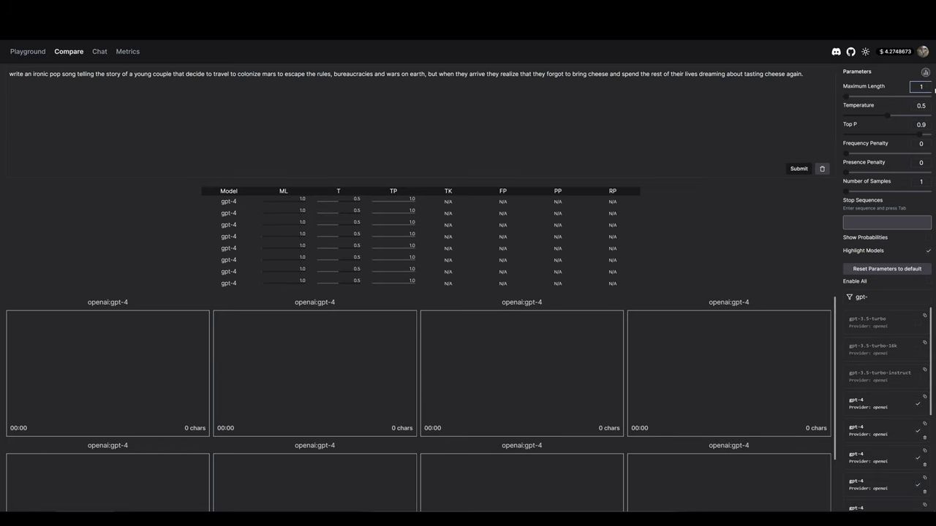
{"action": "left_click", "coordinate": [920, 115]}
Generate outputs and append the fourth panel's verse and a cheese chorus to the prompt
{"action": "left_click", "coordinate": [798, 170]}
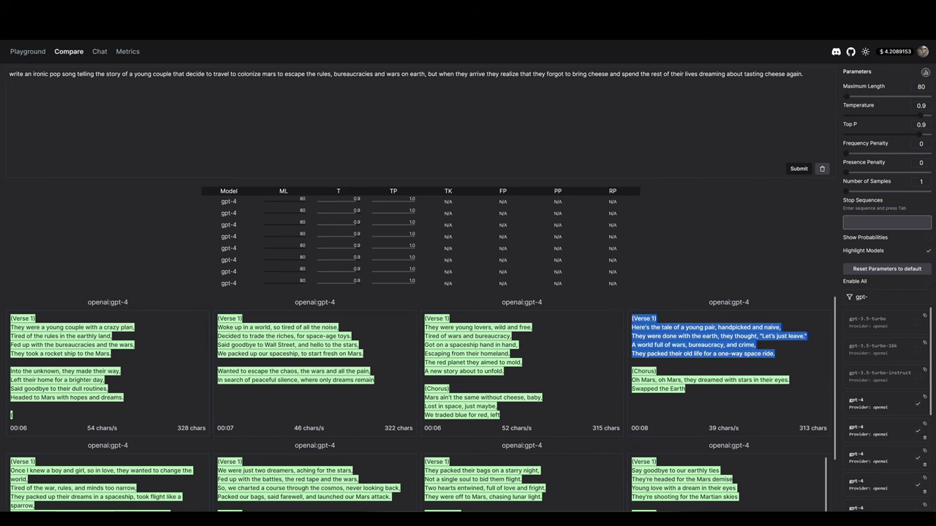
{"action": "left_click", "coordinate": [720, 343]}
{"action": "left_click", "coordinate": [797, 169]}
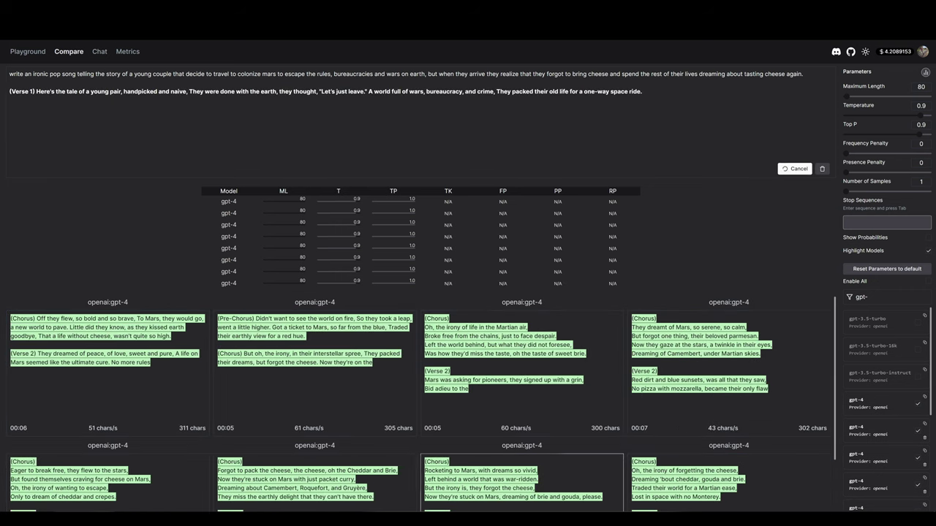
{"action": "scroll", "coordinate": [307, 453], "scroll_direction": "up", "scroll_amount": 1}
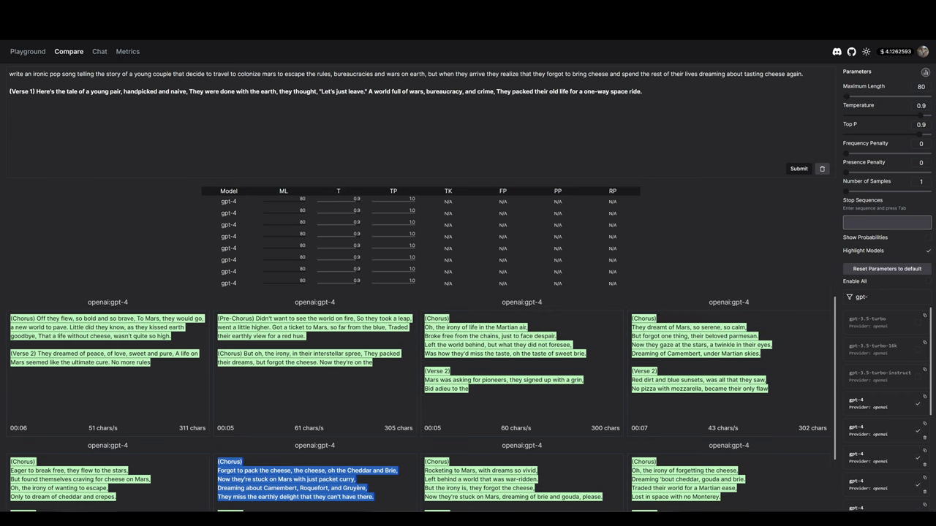
{"action": "left_click", "coordinate": [307, 483]}
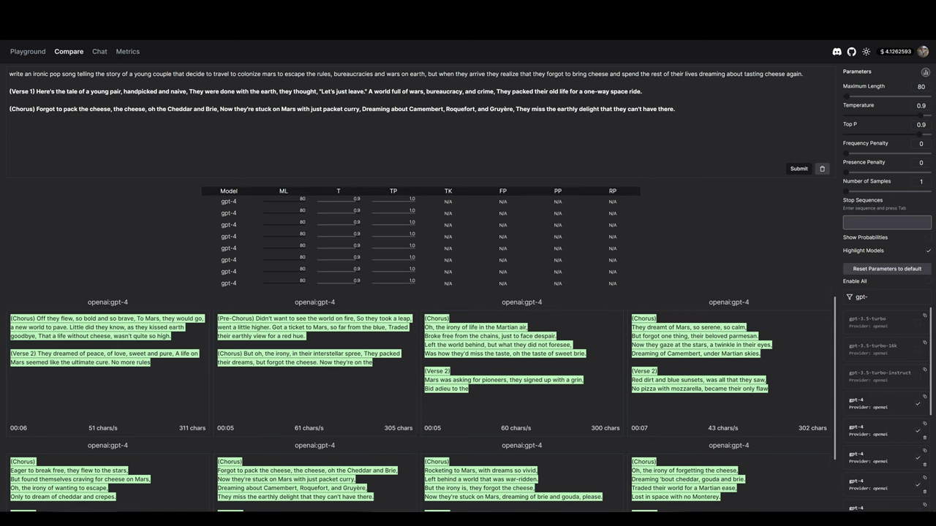
Regenerate and append the third panel's Verse 2 and the lower-right chorus
{"action": "left_click", "coordinate": [798, 168]}
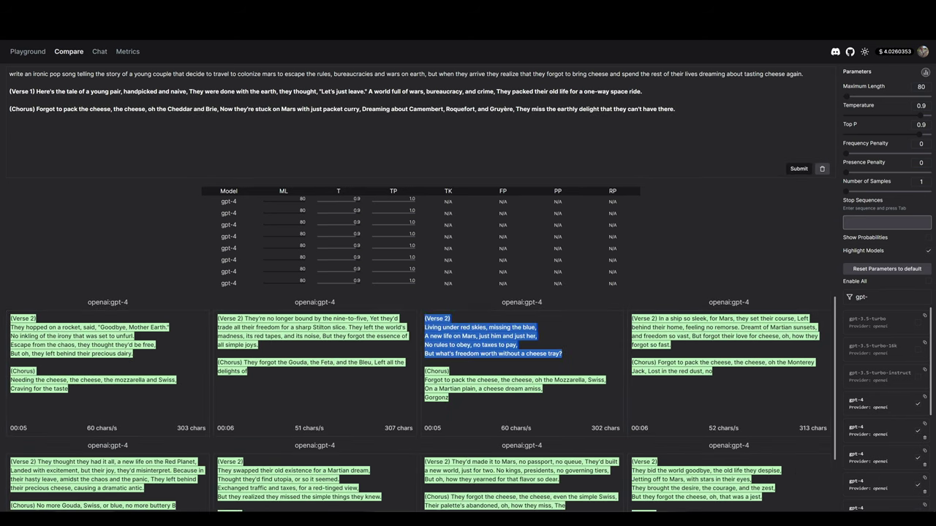
{"action": "left_click", "coordinate": [490, 336]}
{"action": "left_click", "coordinate": [798, 168]}
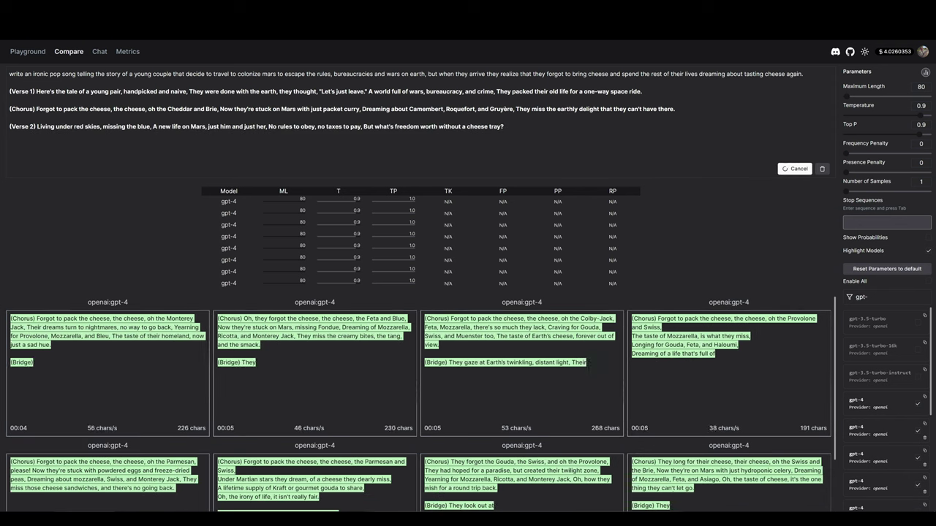
{"action": "left_click", "coordinate": [723, 475]}
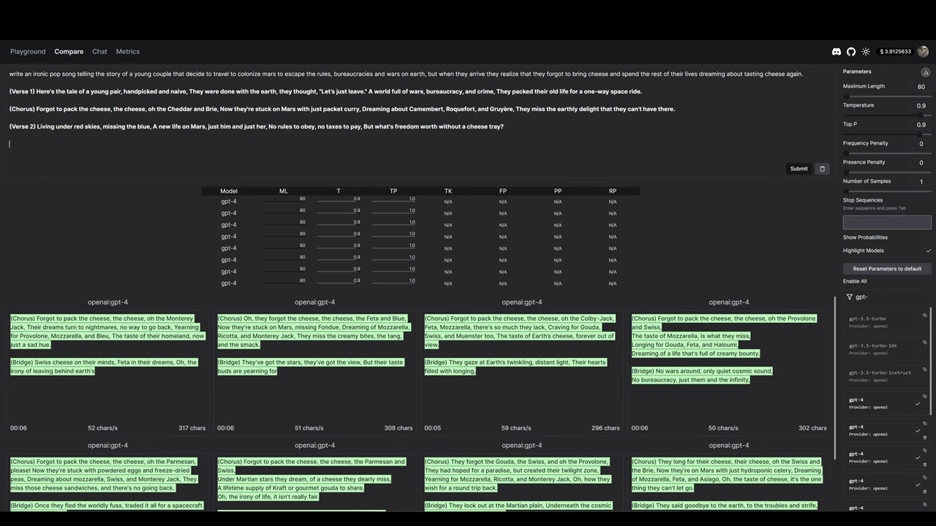
Append the fourth panel's bridge, third panel's chorus, and fourth panel's outro
{"action": "key", "text": "ctrl+Return"}
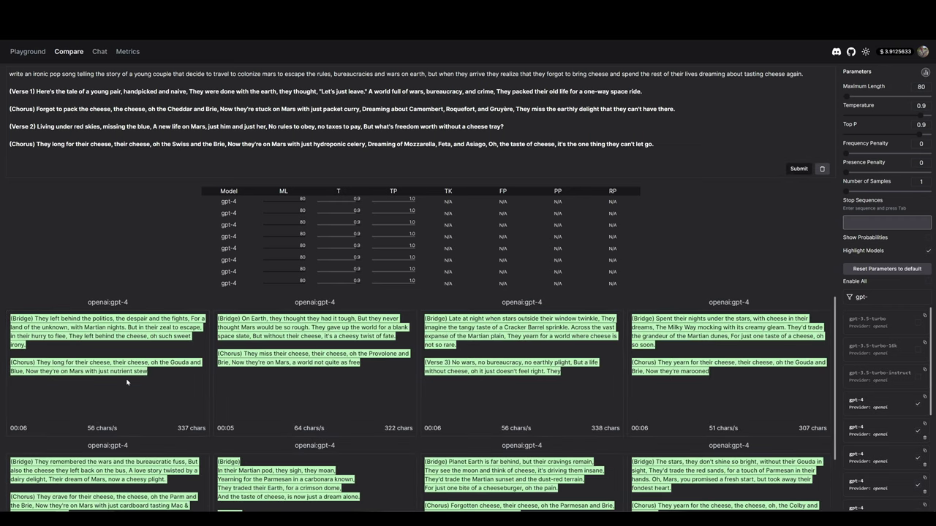
{"action": "left_click", "coordinate": [728, 330]}
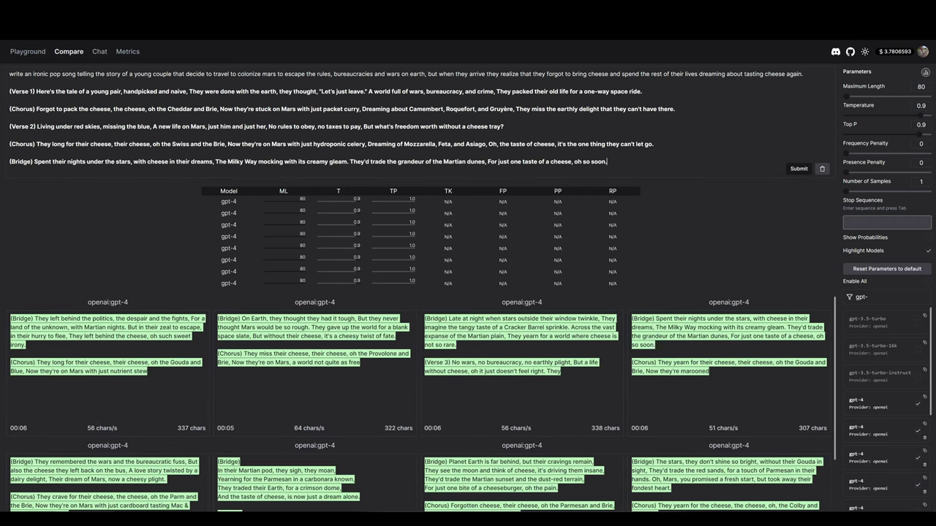
{"action": "key", "text": "ctrl+Return"}
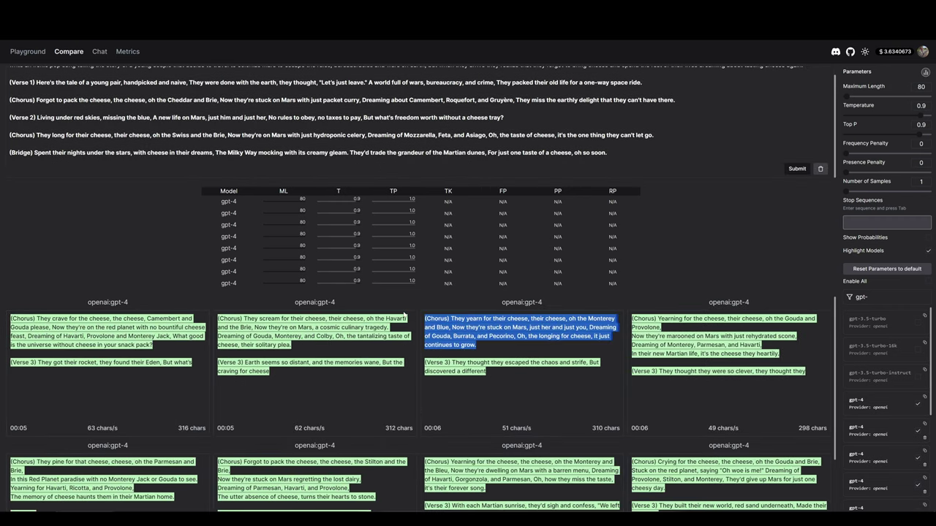
{"action": "left_click", "coordinate": [522, 333]}
{"action": "key", "text": "ctrl+Return"}
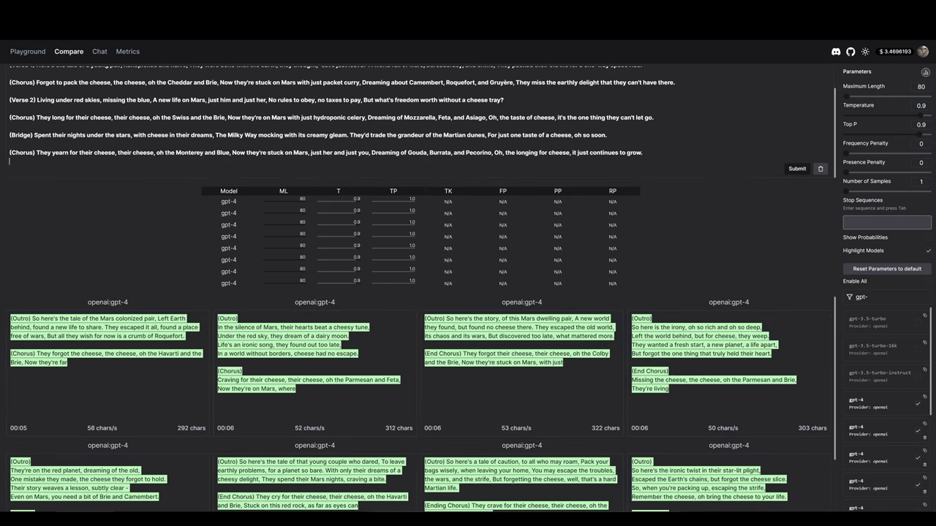
{"action": "left_click", "coordinate": [755, 344]}
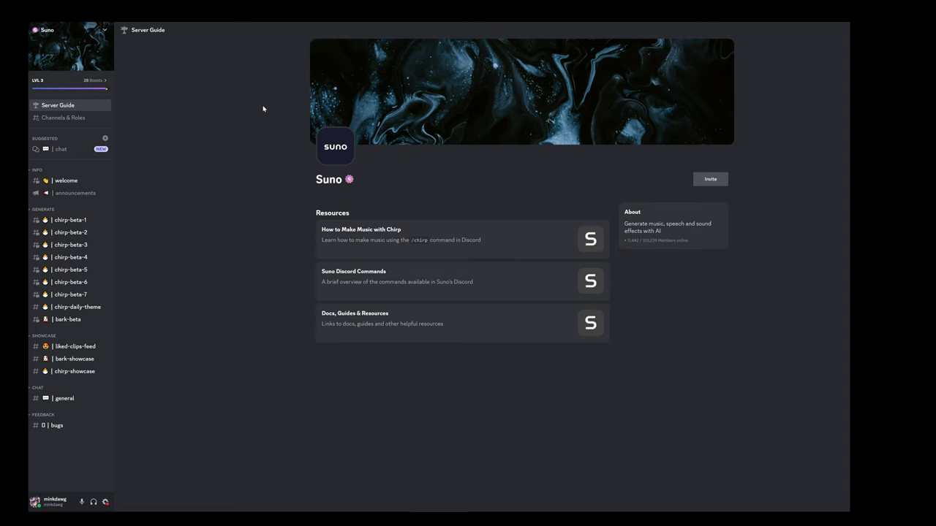
Open the /chirp song form in the chirp-beta-4 channel
{"action": "left_click", "coordinate": [104, 258]}
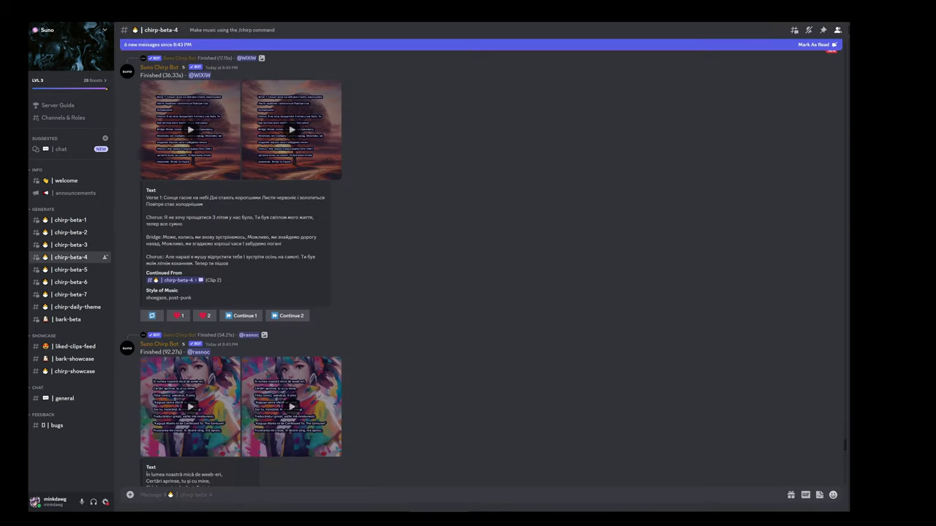
{"action": "type", "text": "/chirp"}
{"action": "key", "text": "Return"}
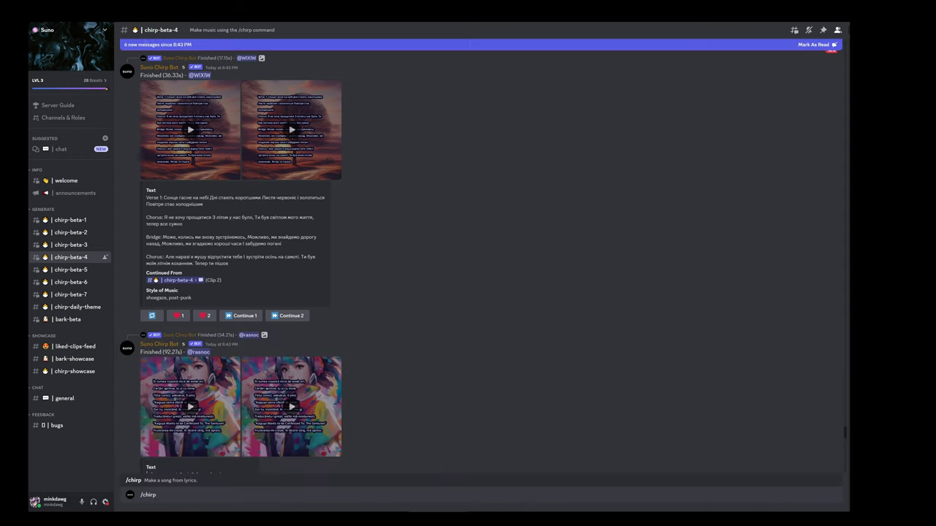
{"action": "key", "text": "Return"}
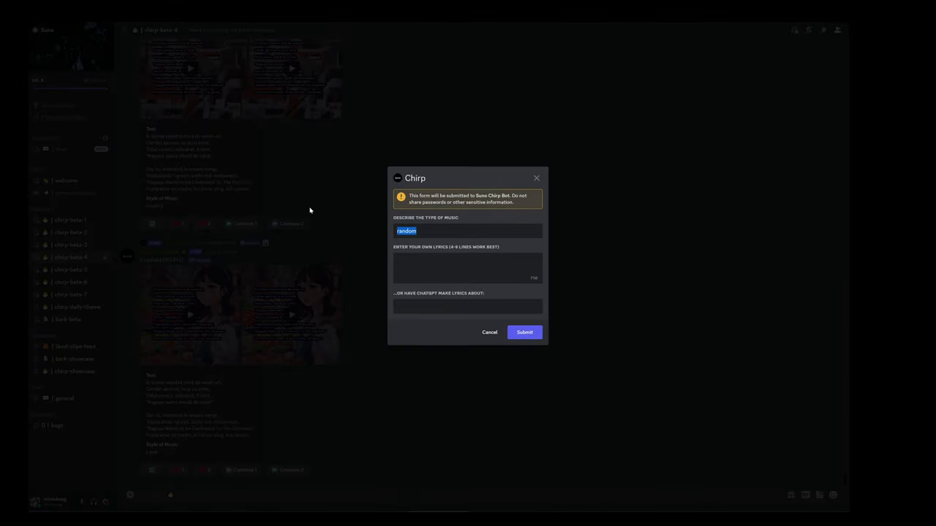
Submit the Chirp request with style 'dubstep' and the pasted Mars lyrics
{"action": "type", "text": "dubstep, EDM, space"}
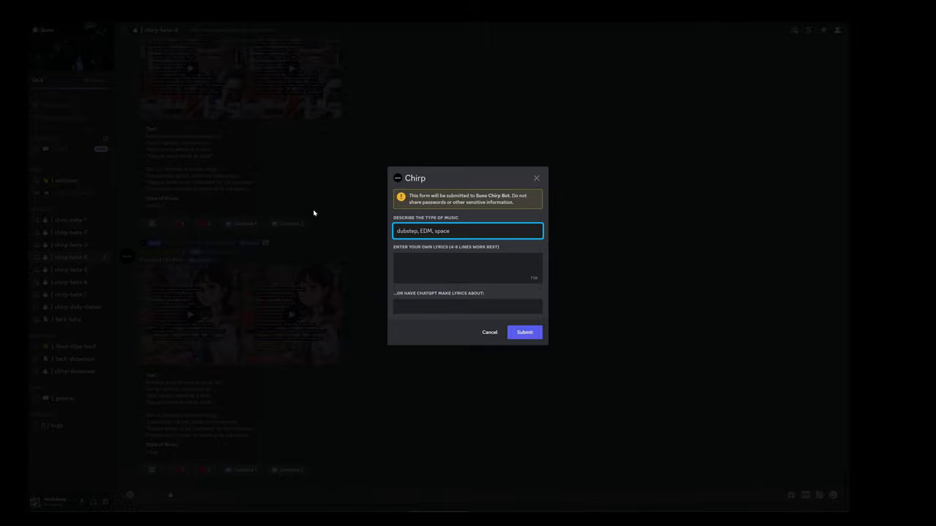
{"action": "key", "text": "Tab"}
{"action": "key", "text": "ctrl+v"}
{"action": "scroll", "coordinate": [460, 266], "scroll_direction": "up", "scroll_amount": 3}
{"action": "left_click", "coordinate": [524, 332]}
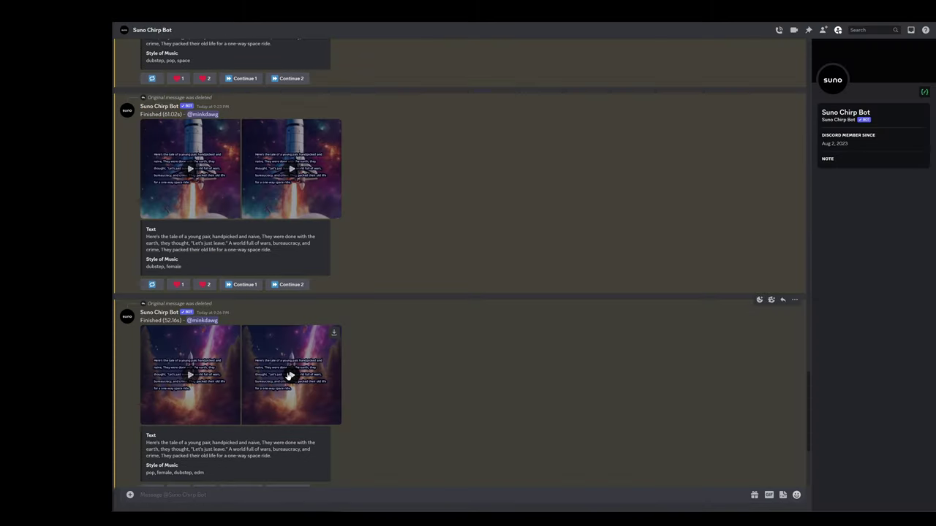
Play the second generated song and the dubstep, female rocket song videos
{"action": "left_click", "coordinate": [289, 376]}
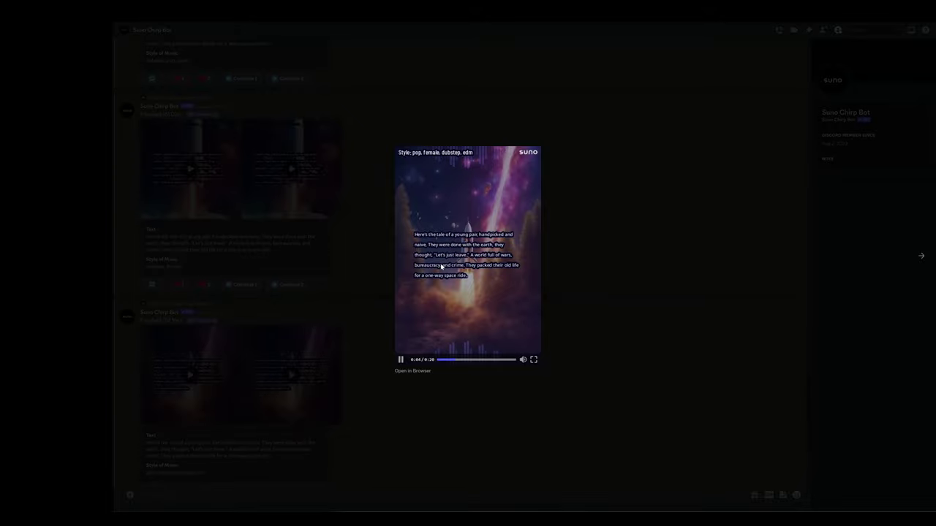
{"action": "left_click", "coordinate": [330, 359]}
{"action": "left_click", "coordinate": [330, 360]}
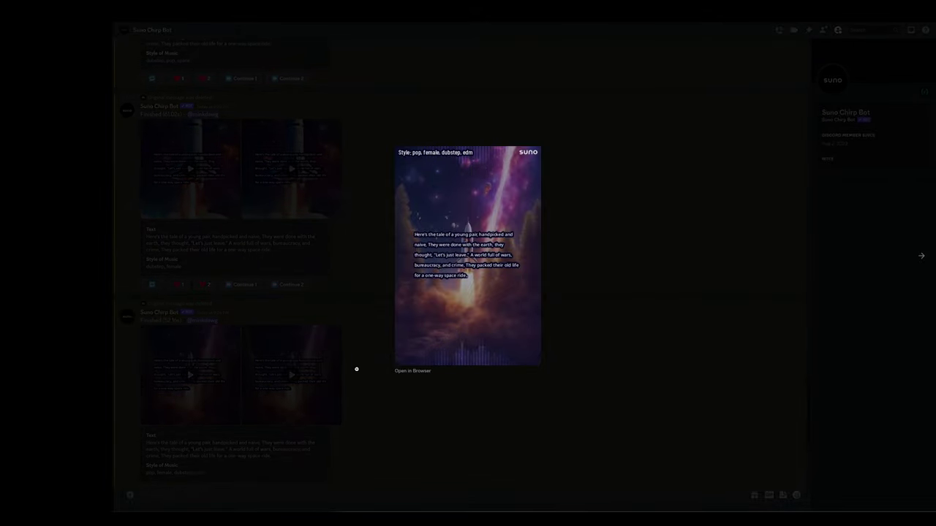
{"action": "left_click", "coordinate": [355, 370]}
{"action": "left_click", "coordinate": [290, 208]}
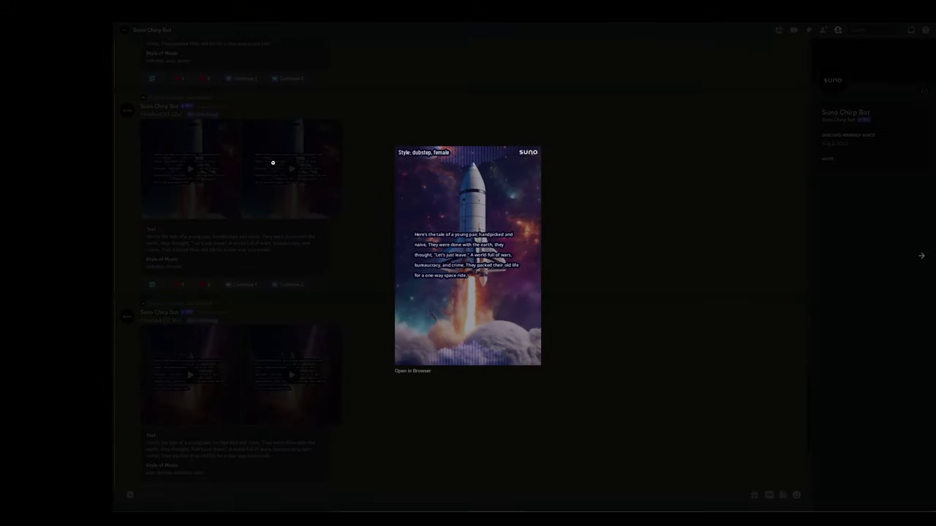
{"action": "left_click", "coordinate": [236, 156]}
{"action": "left_click", "coordinate": [232, 202]}
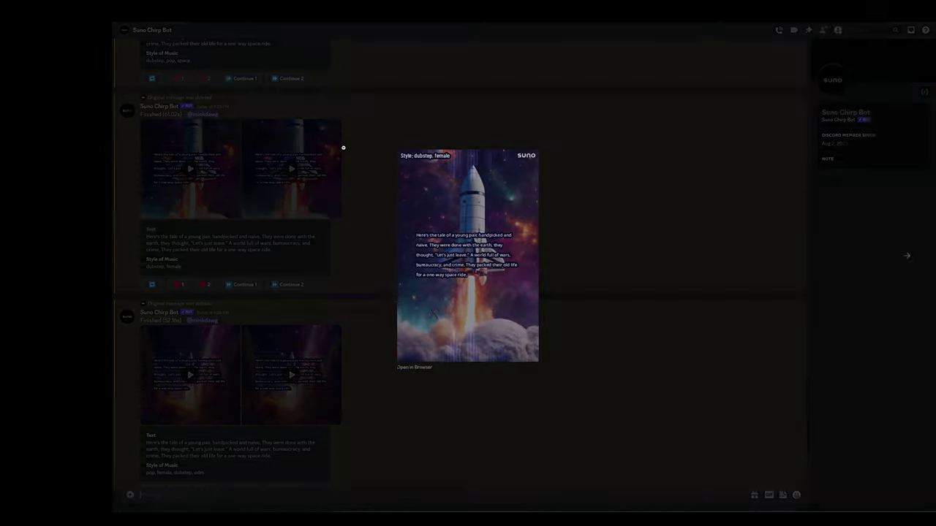
{"action": "left_click", "coordinate": [342, 147]}
Play the dubstep, pop, space and the pop, dubstep, space song videos
{"action": "scroll", "coordinate": [343, 219], "scroll_direction": "up", "scroll_amount": 5}
{"action": "left_click", "coordinate": [344, 269]}
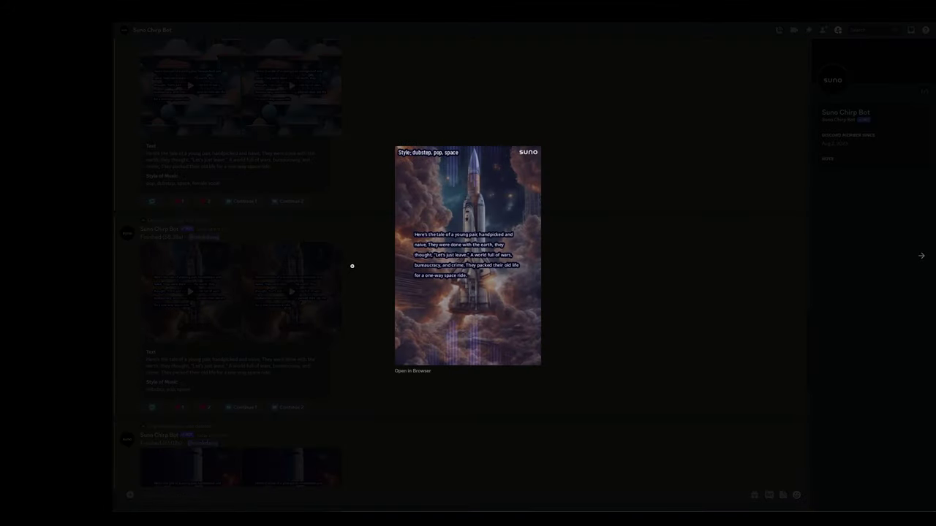
{"action": "left_click", "coordinate": [352, 266]}
{"action": "left_click", "coordinate": [274, 280]}
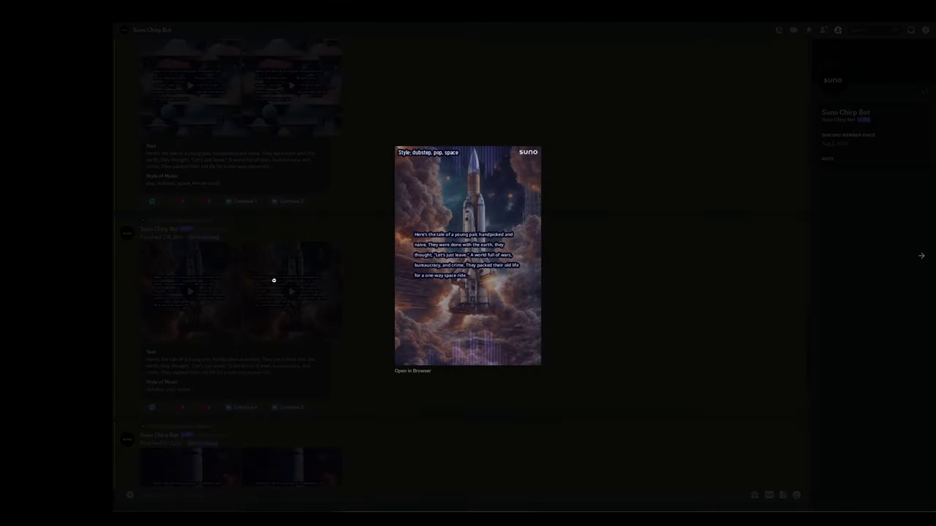
{"action": "left_click", "coordinate": [353, 247]}
{"action": "scroll", "coordinate": [329, 234], "scroll_direction": "down", "scroll_amount": 1}
{"action": "left_click", "coordinate": [304, 220]}
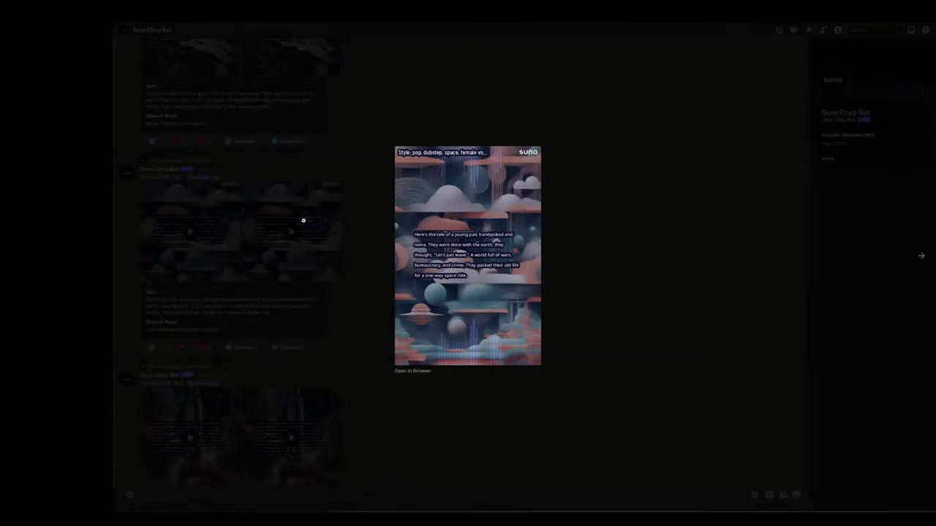
{"action": "left_click", "coordinate": [347, 240]}
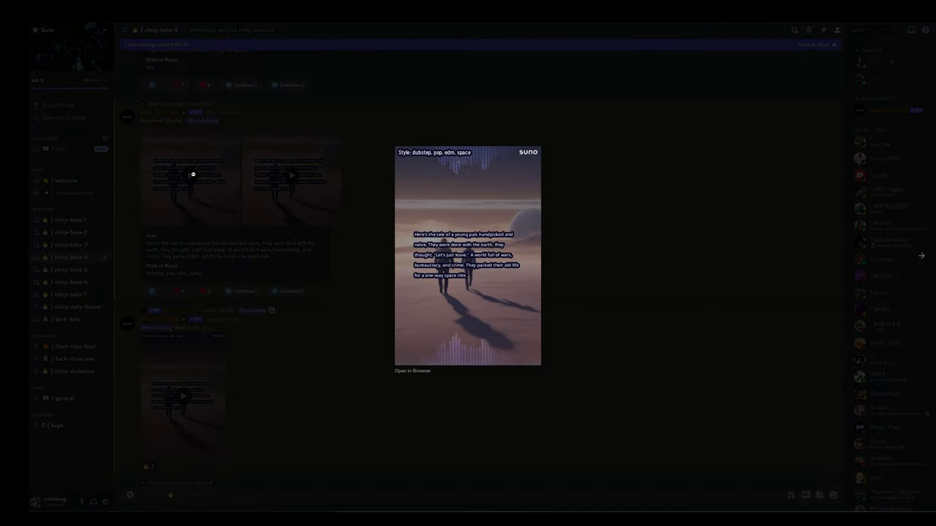
Request Continue 1 on the dubstep, pop, edm, space song result
{"action": "left_click", "coordinate": [203, 173]}
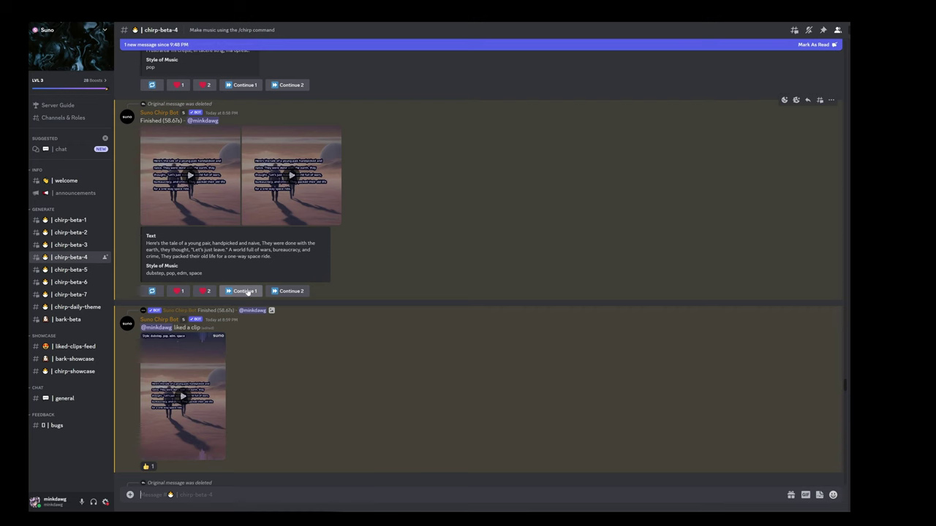
{"action": "left_click", "coordinate": [247, 291]}
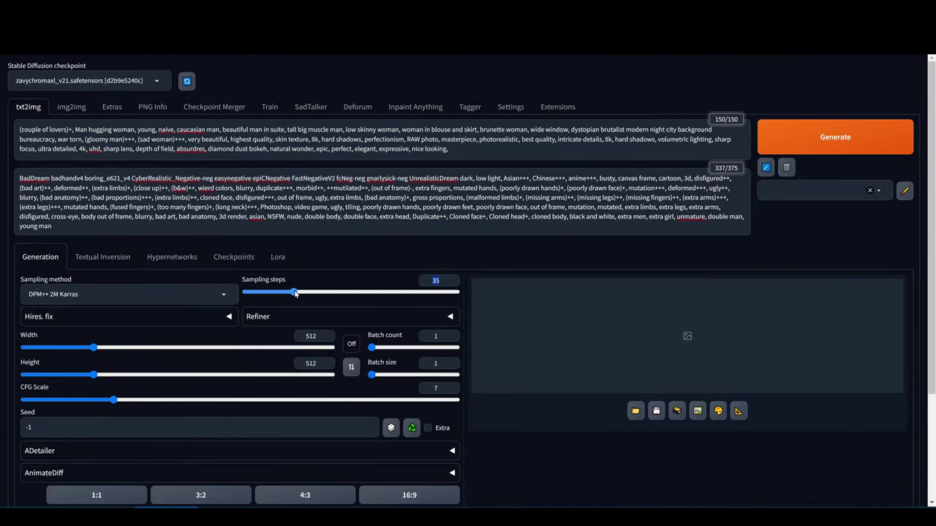
Generate a batch of 4 couple images at 16:9 aspect ratio
{"action": "left_click", "coordinate": [351, 343]}
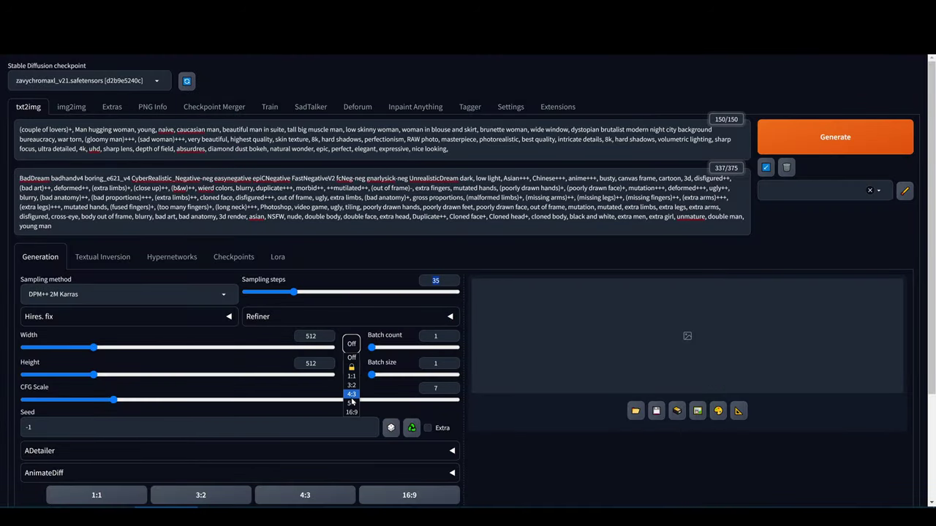
{"action": "left_click", "coordinate": [351, 412]}
{"action": "left_click", "coordinate": [381, 351]}
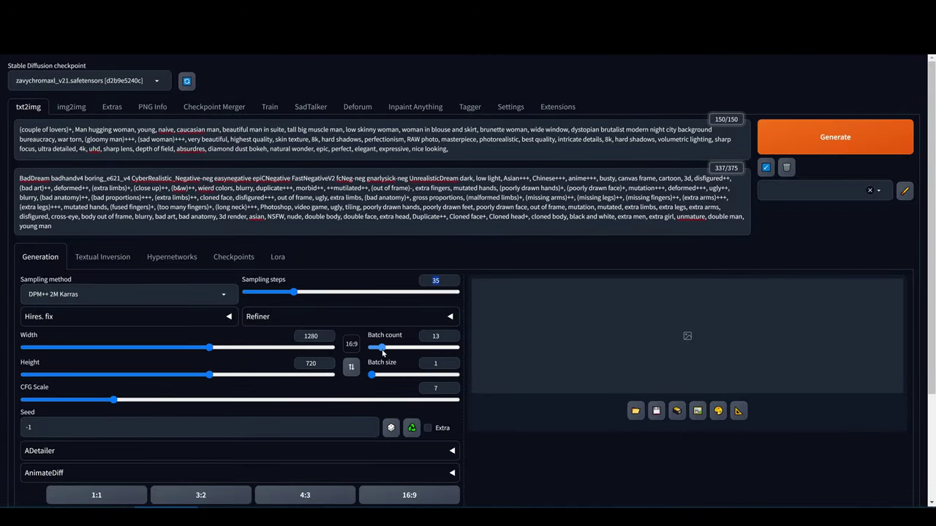
{"action": "left_click_drag", "start_coordinate": [381, 351], "coordinate": [373, 348]}
{"action": "left_click", "coordinate": [835, 137]}
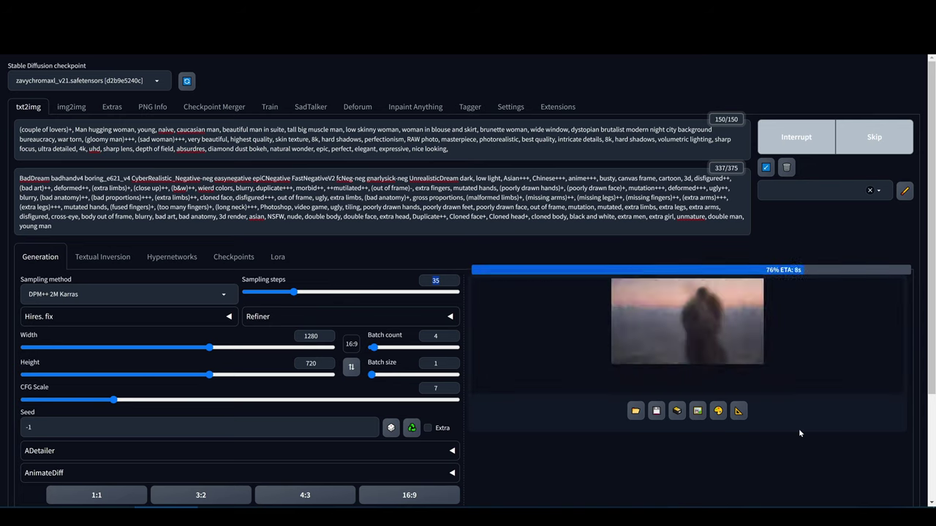
View the generated images full screen, including the second image alone
{"action": "left_click", "coordinate": [840, 322]}
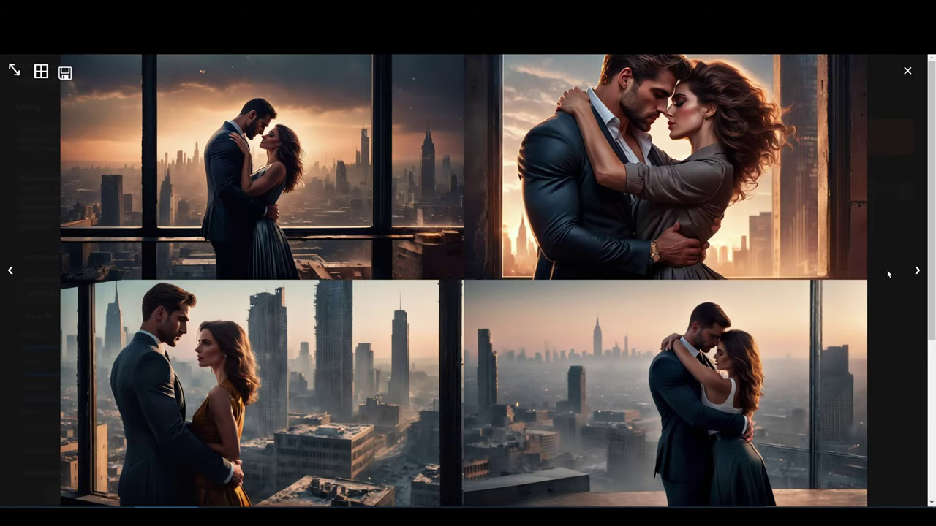
{"action": "left_click", "coordinate": [917, 270]}
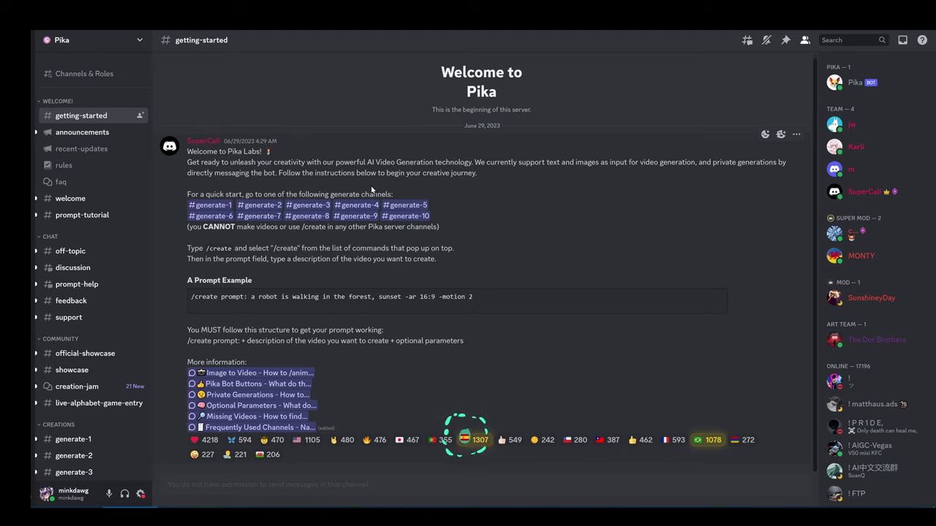
{"action": "scroll", "coordinate": [88, 329], "scroll_direction": "down", "scroll_amount": 3}
Send a Pika /animate request in #generate-5 with the first couple image
{"action": "left_click", "coordinate": [73, 408]}
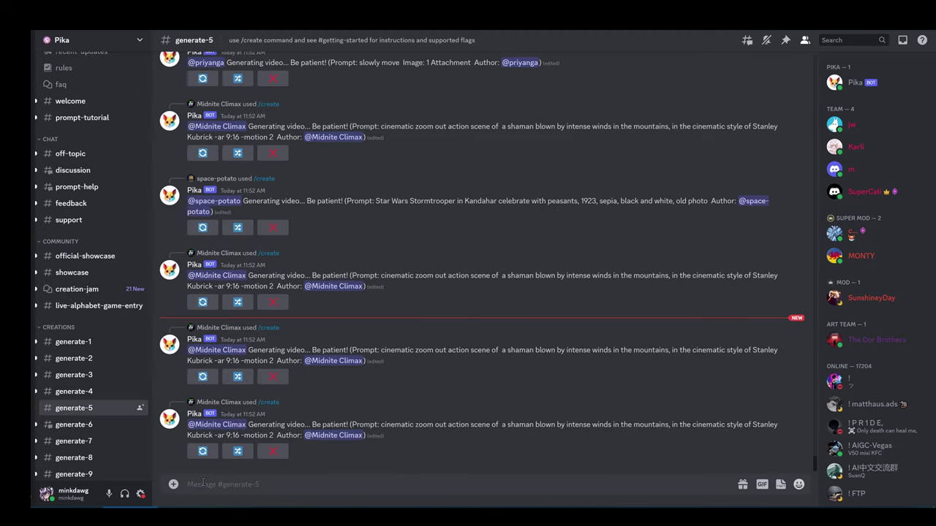
{"action": "type", "text": "/animate"}
{"action": "key", "text": "Return"}
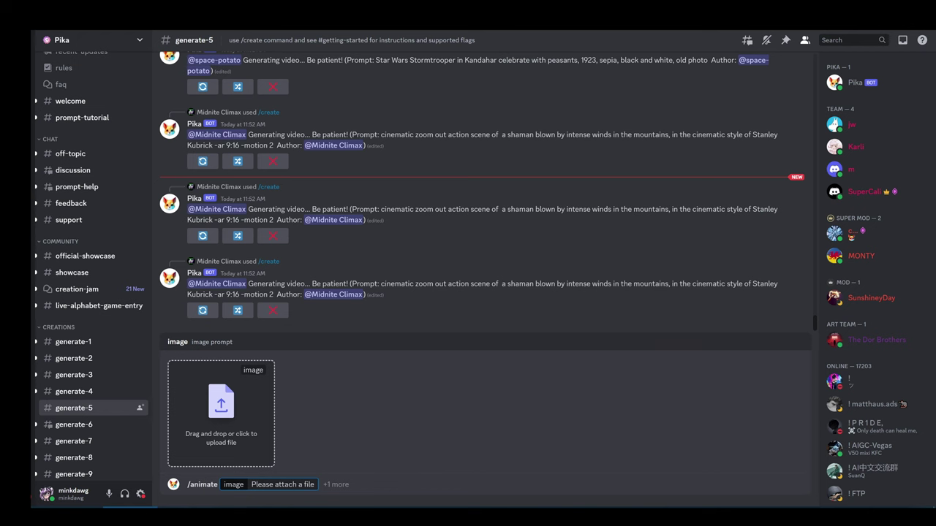
{"action": "key", "text": "alt+Tab"}
{"action": "left_click_drag", "start_coordinate": [649, 253], "coordinate": [222, 437]}
{"action": "key", "text": "Return"}
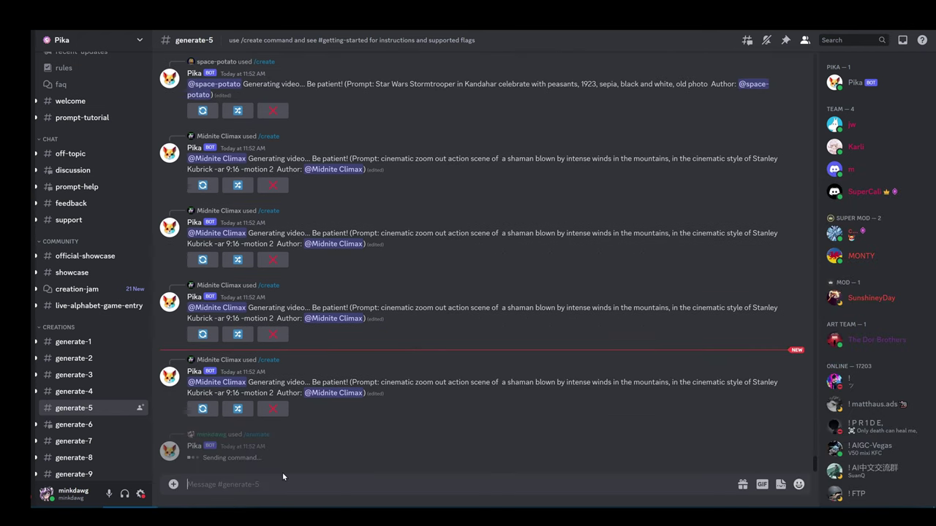
Send a second /animate request with another generated image
{"action": "type", "text": "/animate"}
{"action": "key", "text": "Return"}
{"action": "key", "text": "alt+Tab"}
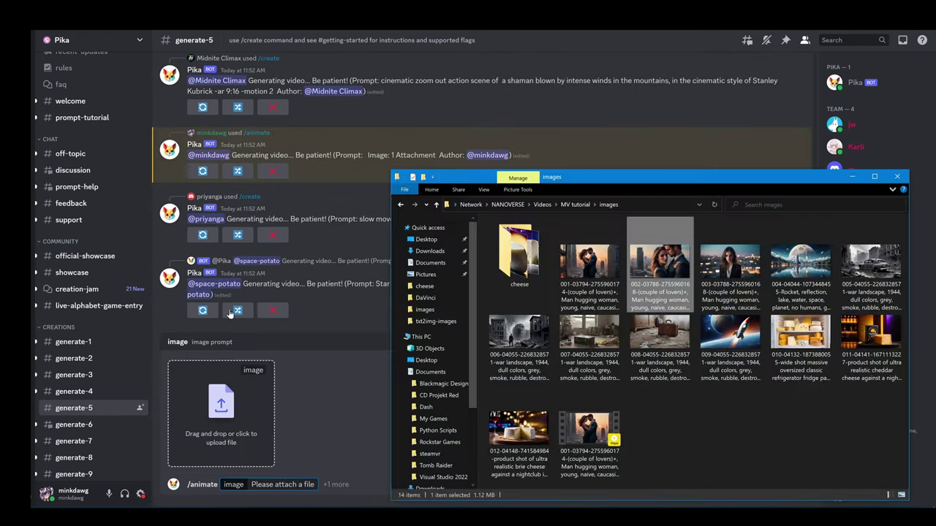
{"action": "left_click_drag", "start_coordinate": [801, 263], "coordinate": [231, 436]}
{"action": "key", "text": "Return"}
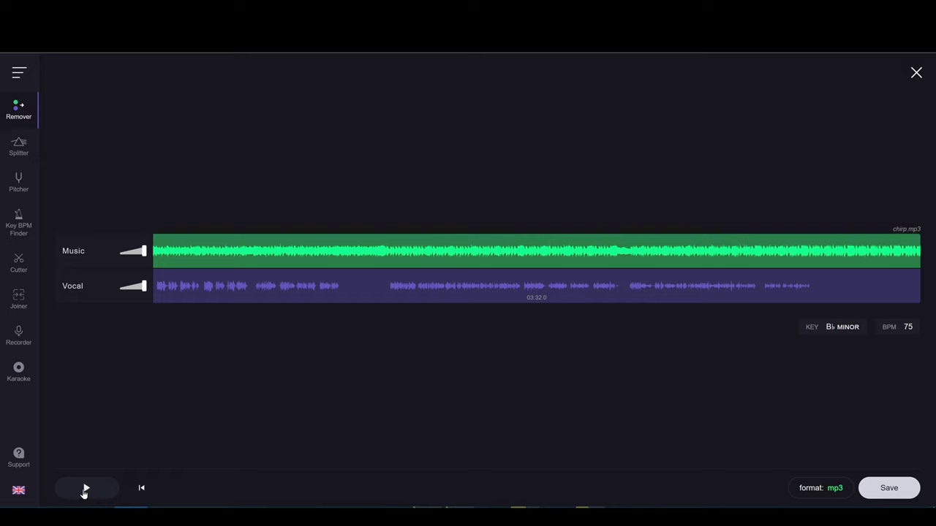
Play chirp.mp3 and drag the Music volume to zero to hear only vocals
{"action": "left_click", "coordinate": [85, 489]}
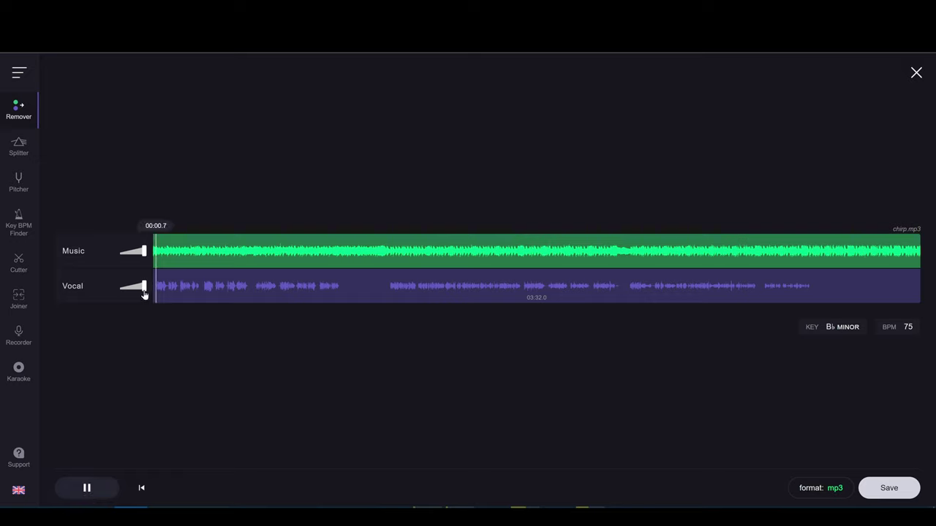
{"action": "left_click_drag", "start_coordinate": [144, 251], "coordinate": [120, 255]}
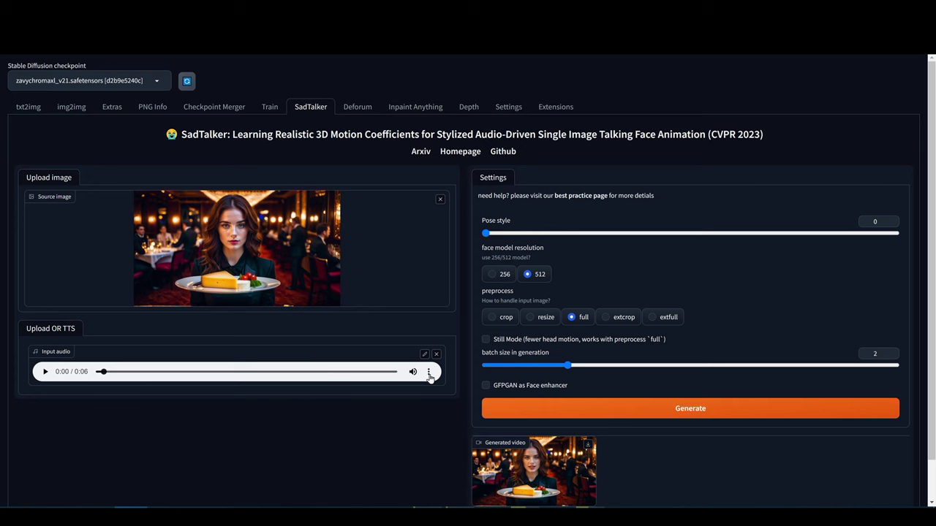
Replay SadTalker's generated video of the woman holding a plate of cheese
{"action": "scroll", "coordinate": [519, 409], "scroll_direction": "down", "scroll_amount": 1}
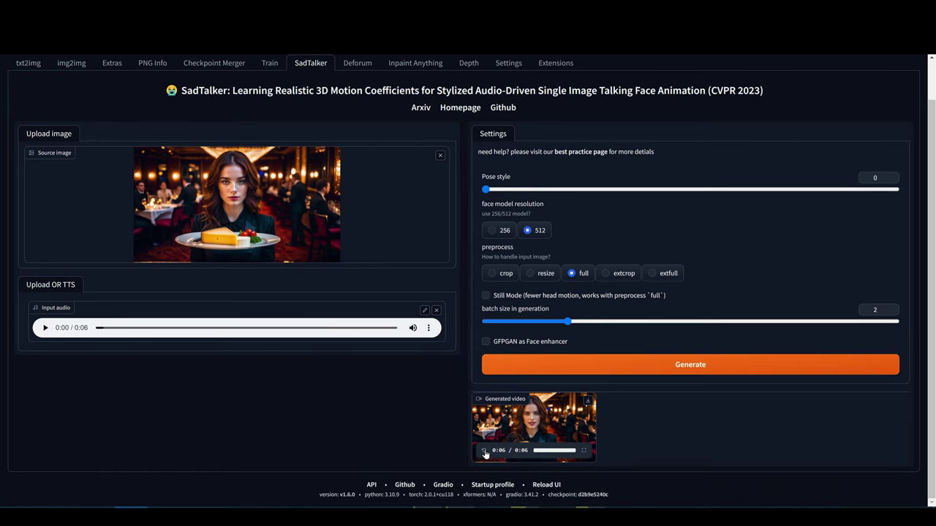
{"action": "left_click", "coordinate": [484, 451]}
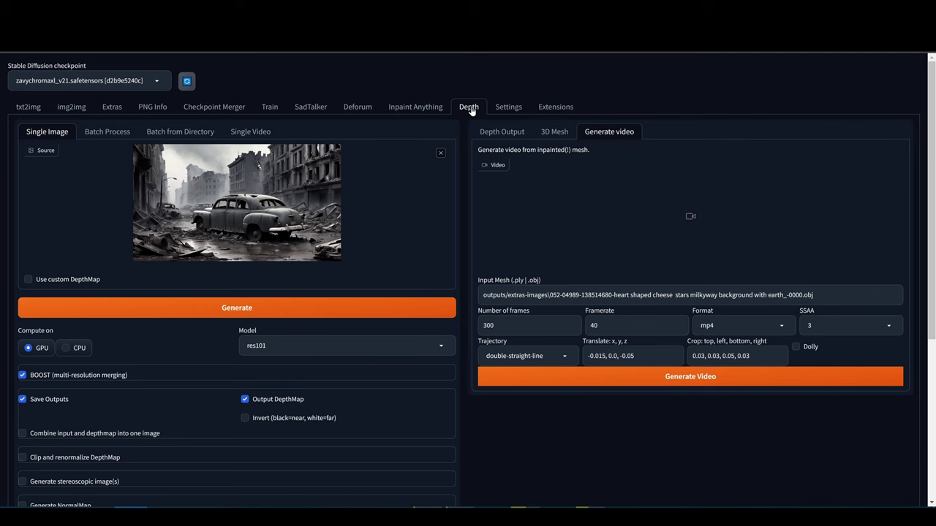
Check the Depth tab's Batch Process options, then play the 13-second 'couple on mars' Deforum video
{"action": "scroll", "coordinate": [152, 377], "scroll_direction": "down", "scroll_amount": 3}
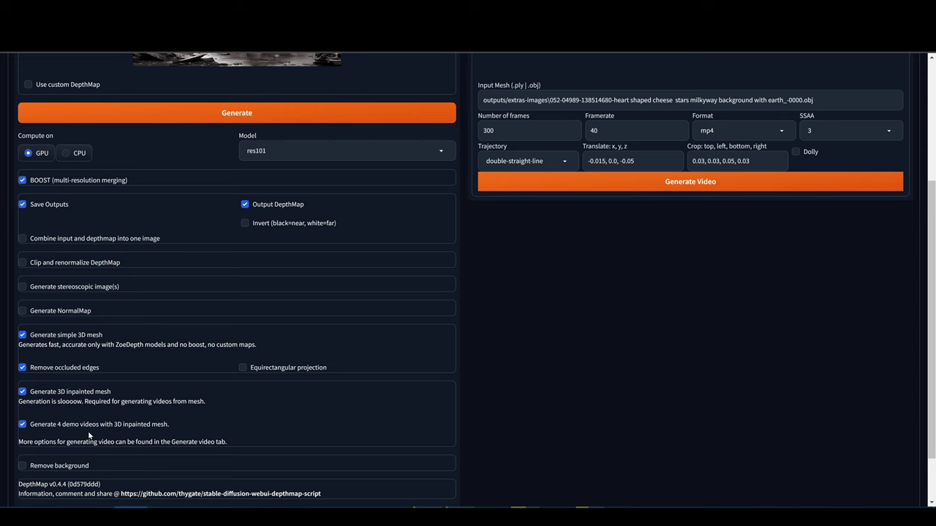
{"action": "scroll", "coordinate": [88, 436], "scroll_direction": "down", "scroll_amount": 1}
{"action": "scroll", "coordinate": [95, 375], "scroll_direction": "up", "scroll_amount": 4}
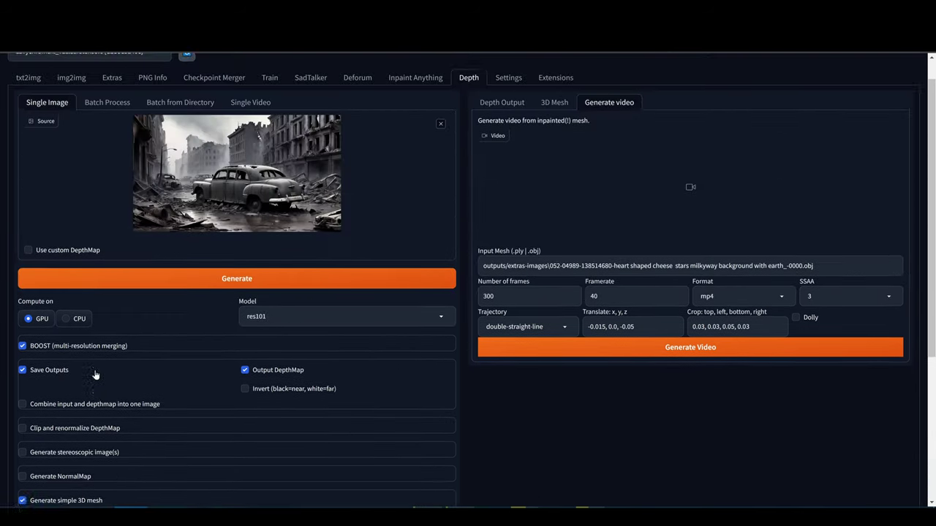
{"action": "left_click", "coordinate": [102, 116]}
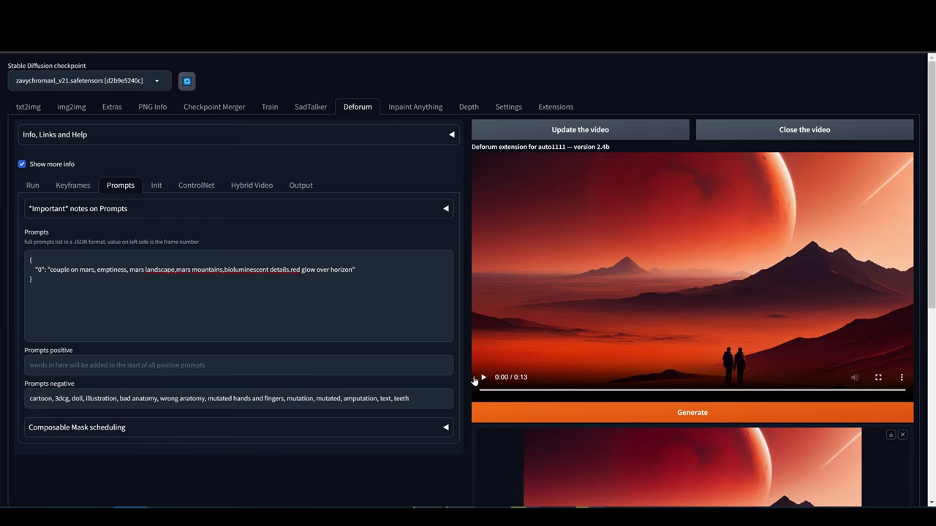
{"action": "left_click", "coordinate": [483, 378]}
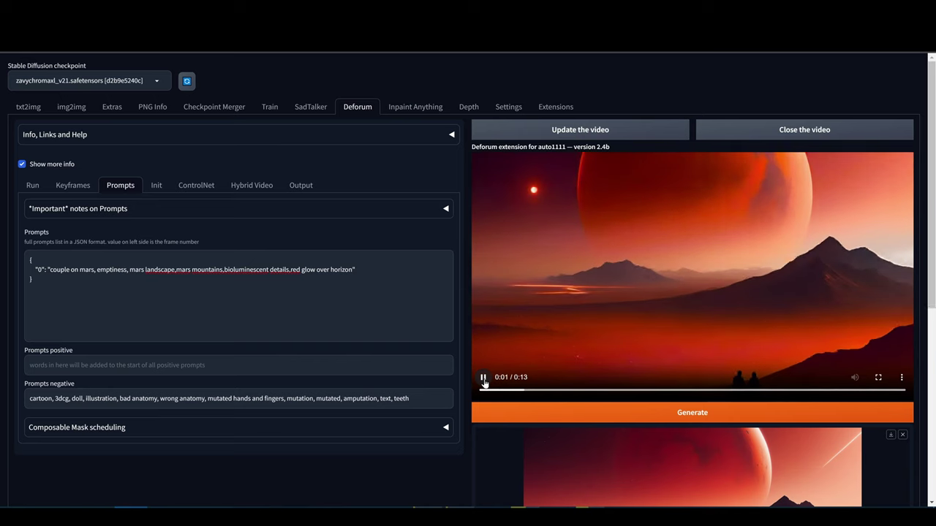